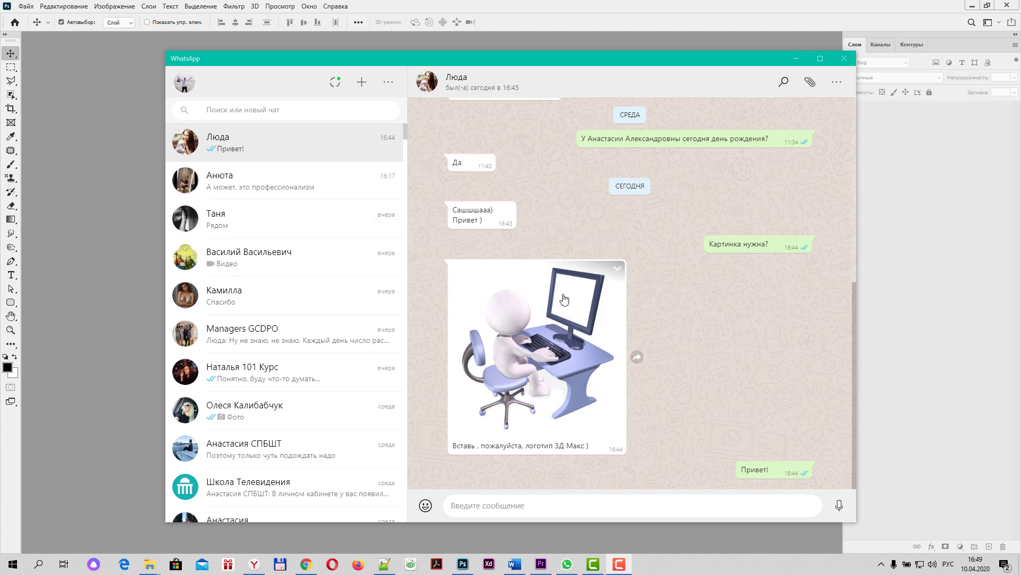
Download the received figure-at-computer picture to the Desktop as a JPEG, then close WhatsApp
left_click(618, 270)
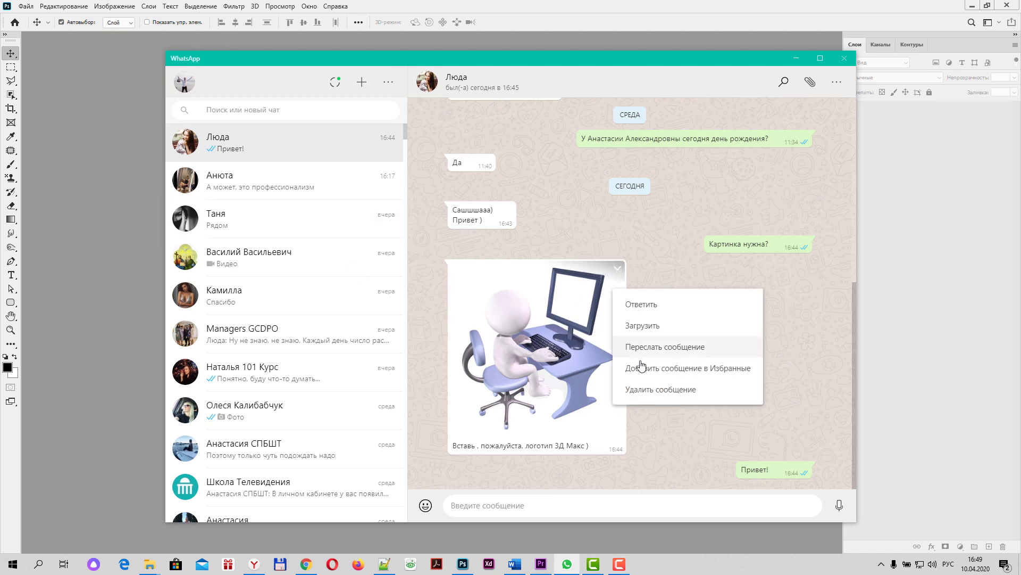
left_click(643, 326)
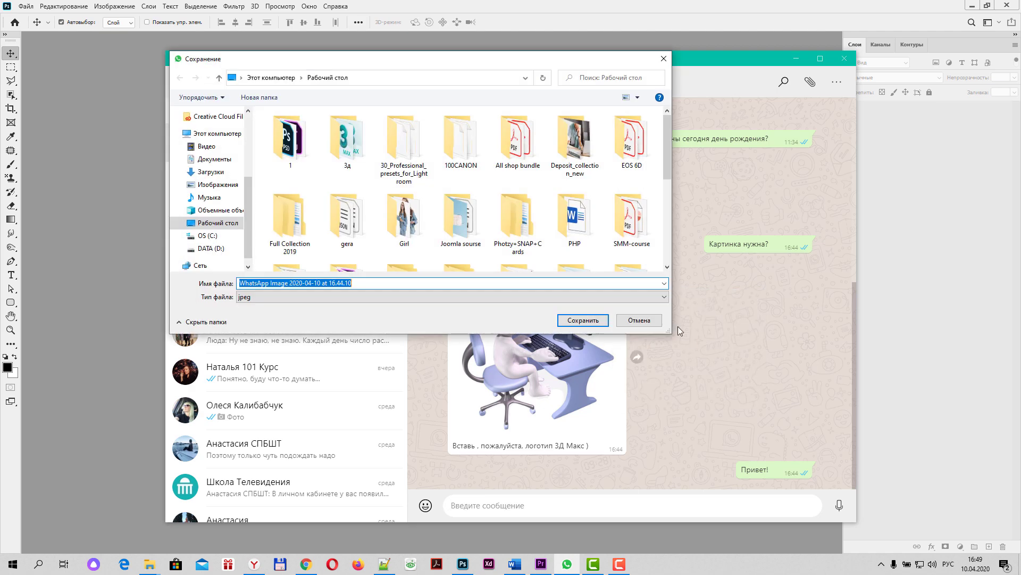
left_click(582, 320)
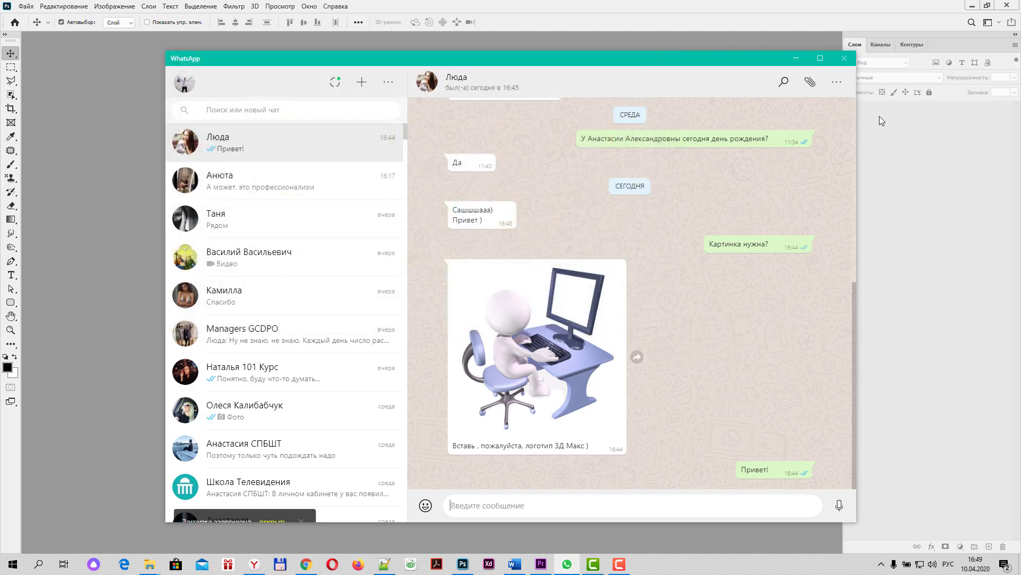
left_click(849, 57)
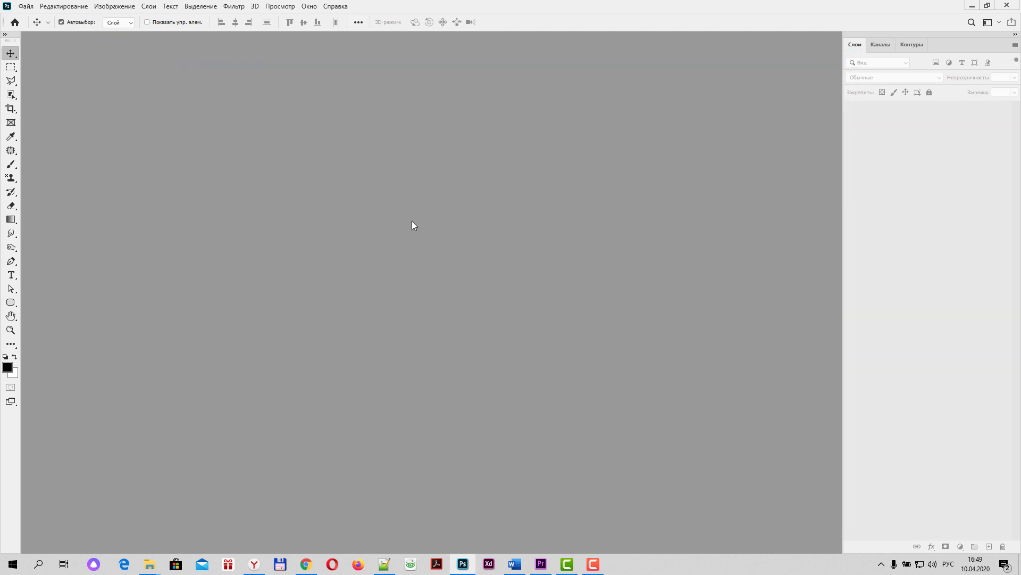
Open the 3ds Max logo file 3.jpg in Photoshop
double_click(427, 231)
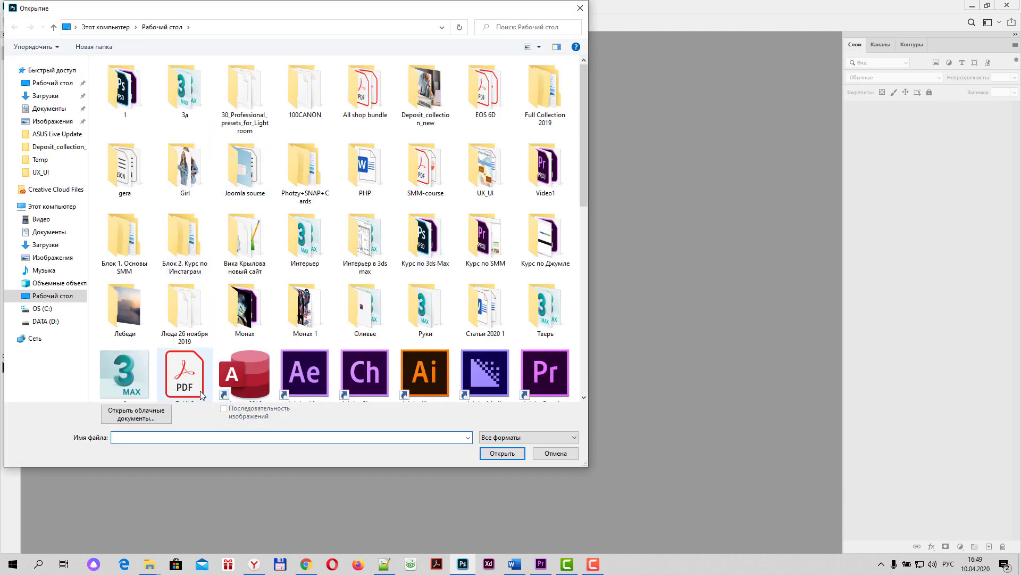
left_click_drag(584, 189, 584, 222)
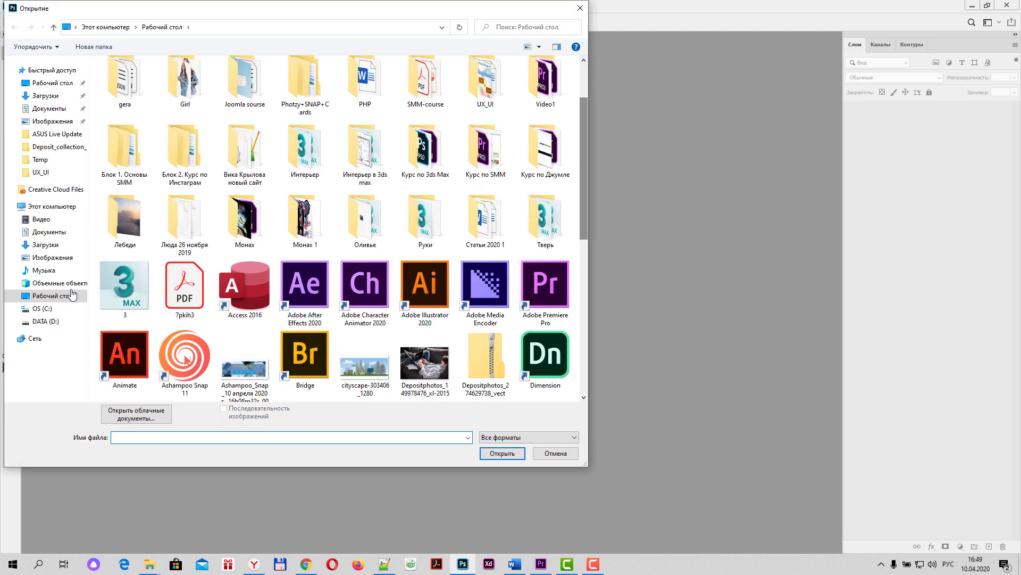
left_click(123, 290)
left_click(502, 454)
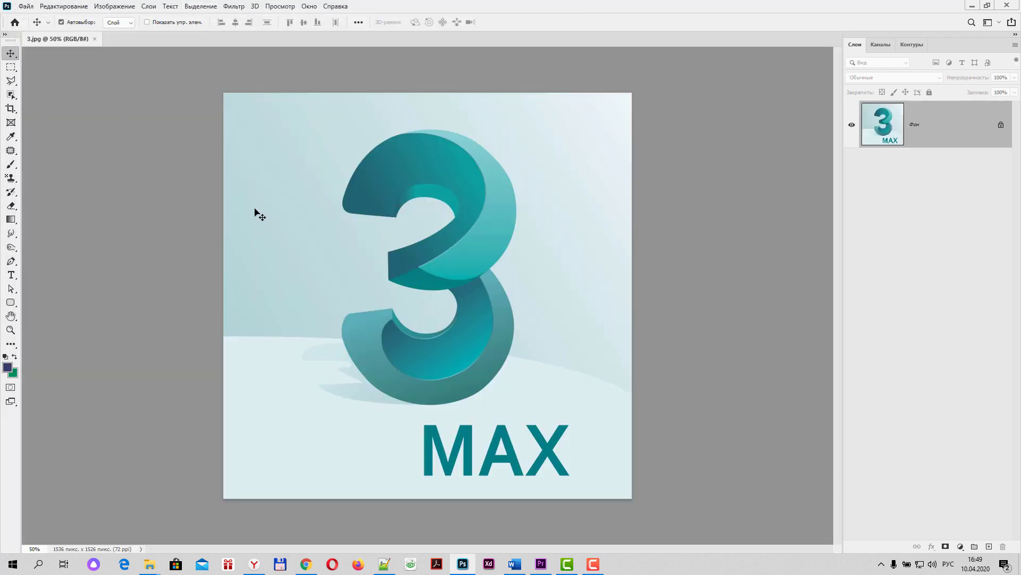
Open the downloaded WhatsApp Image picture as a second document
left_click(28, 9)
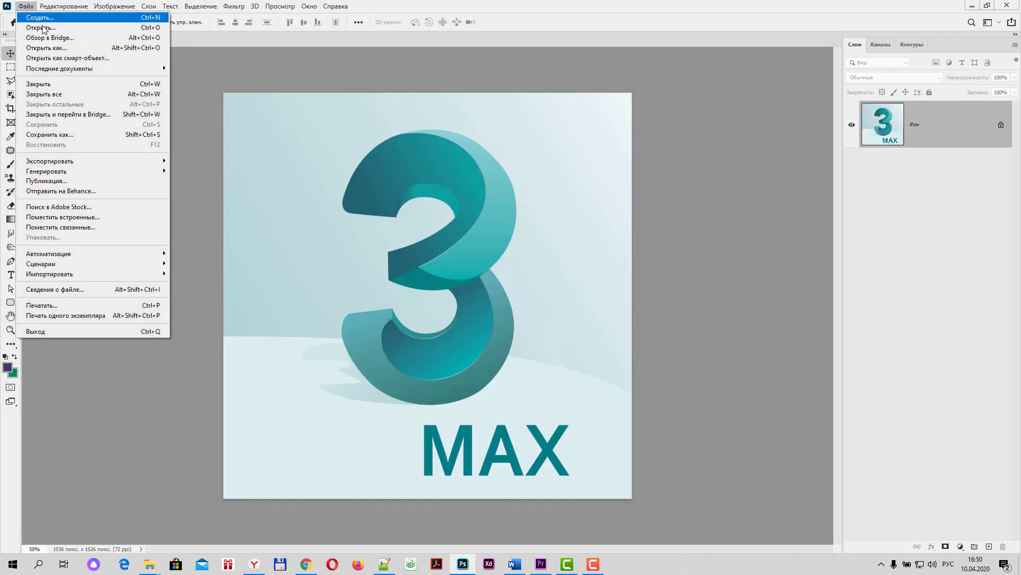
left_click(43, 28)
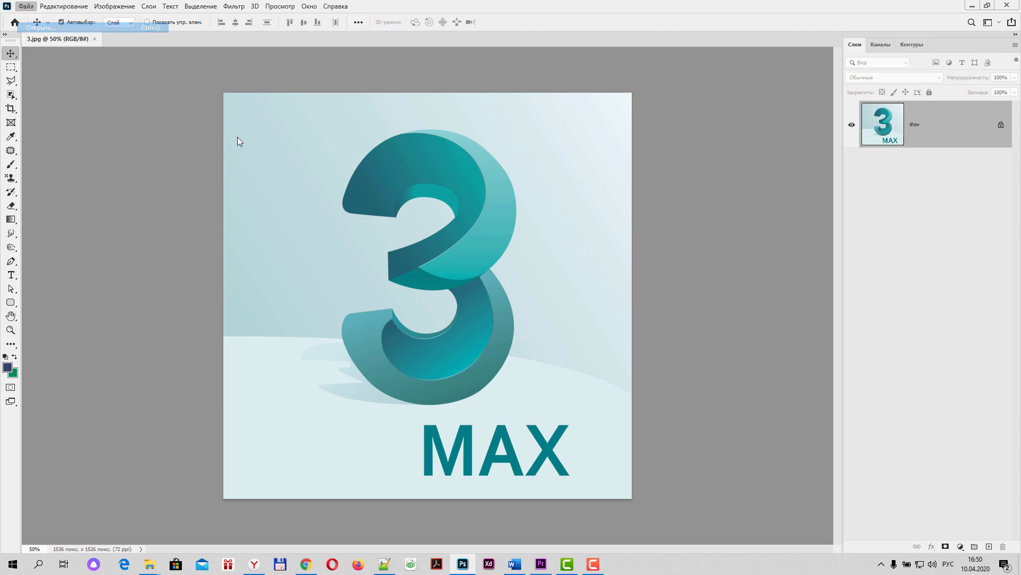
scroll(574, 213, "down", 2)
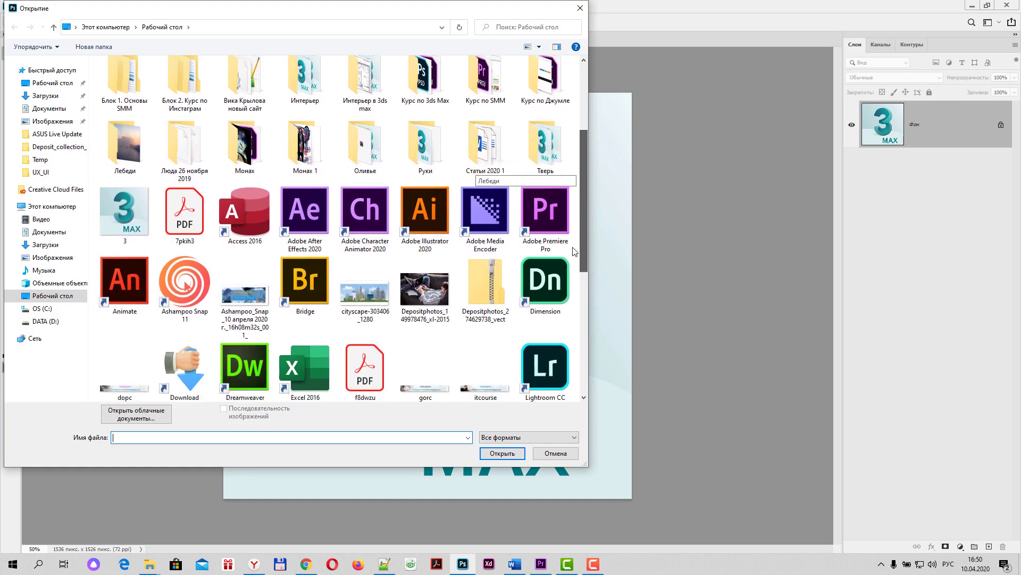
scroll(568, 266, "down", 3)
scroll(563, 308, "down", 2)
scroll(562, 315, "down", 2)
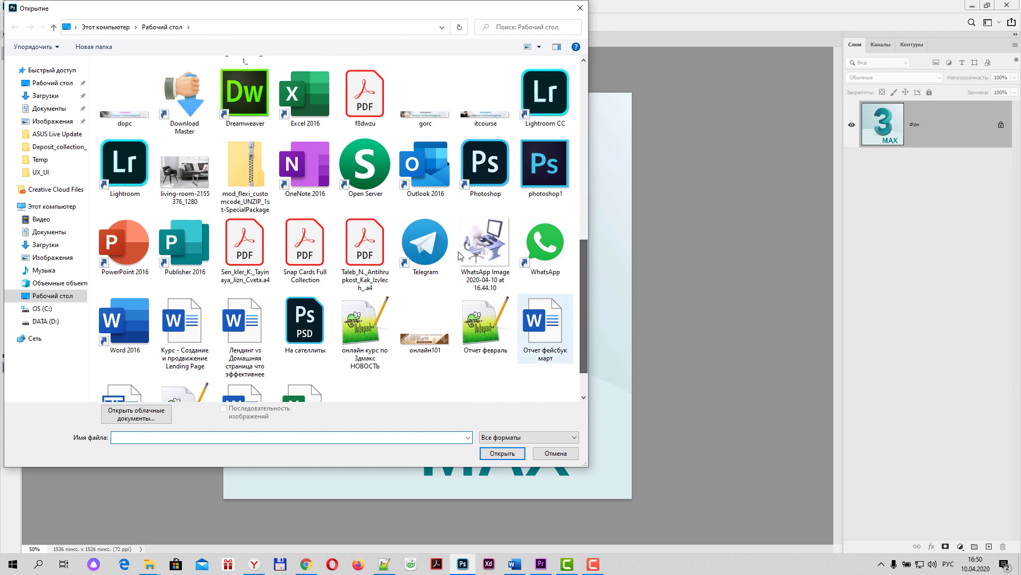
left_click(485, 244)
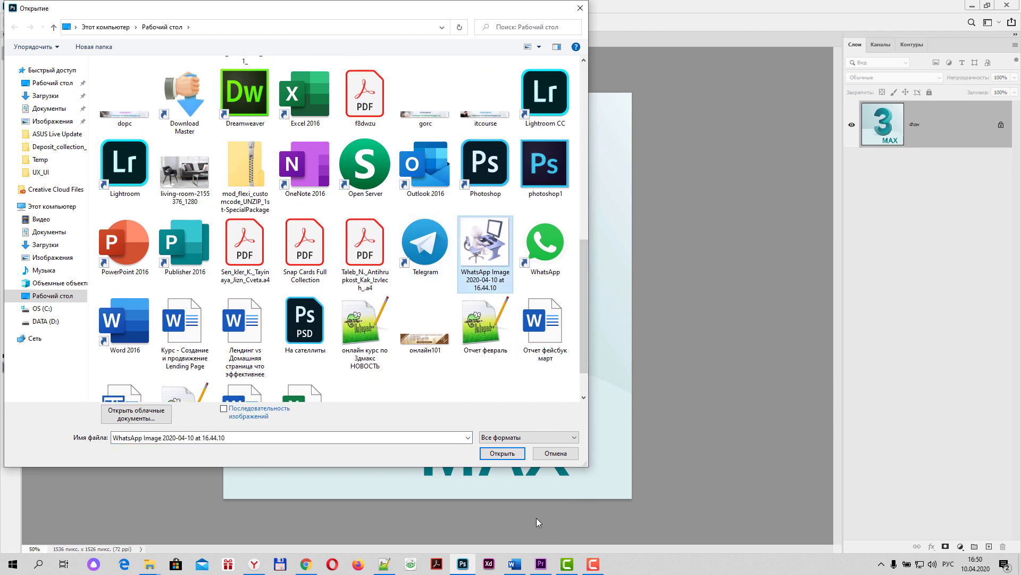
left_click(510, 454)
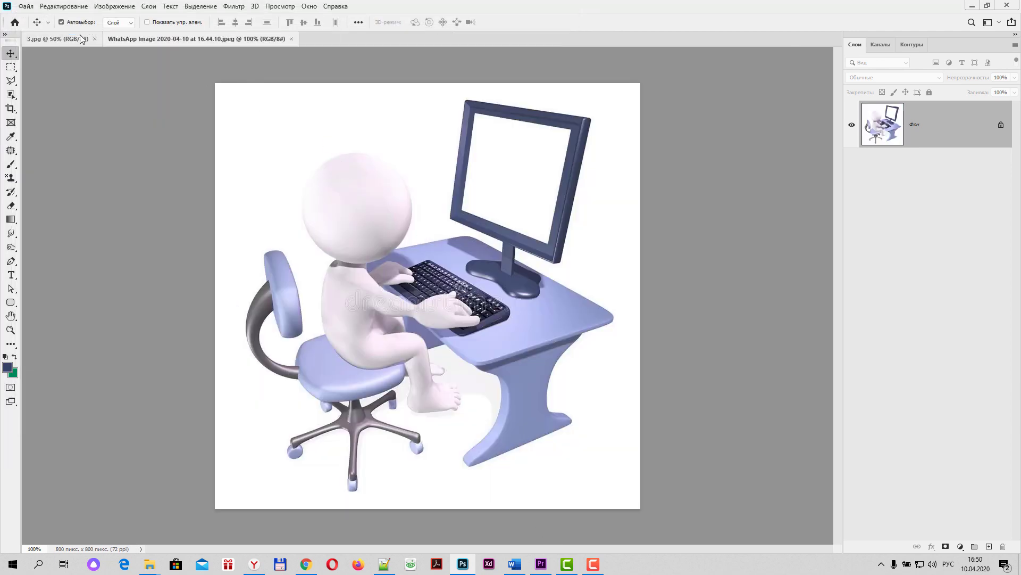
In 3.jpg, convert the Фон background into the unlocked Слой 0 and nudge it slightly up
left_click(62, 40)
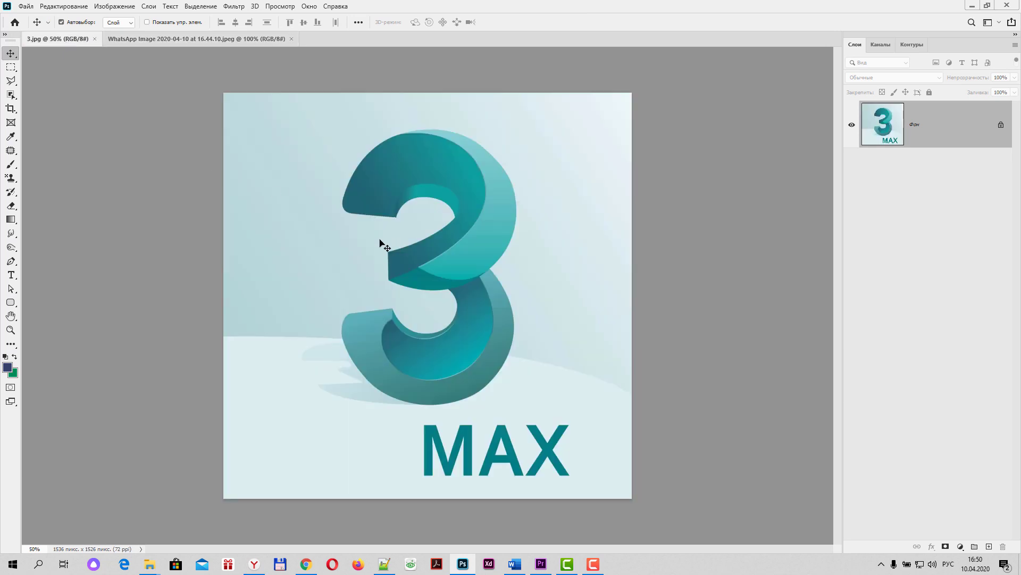
left_click(173, 39)
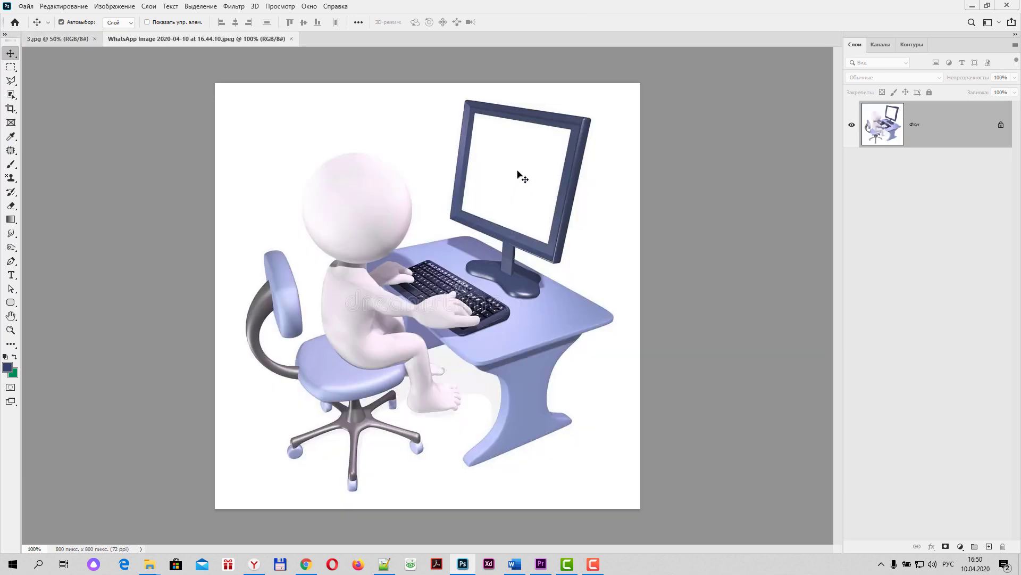
left_click(52, 40)
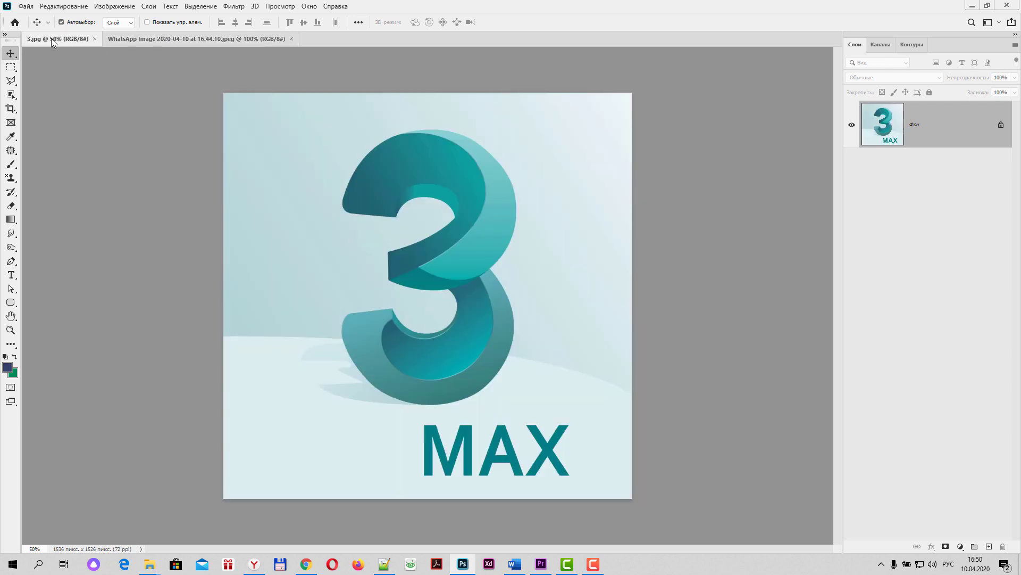
double_click(939, 129)
left_click(614, 158)
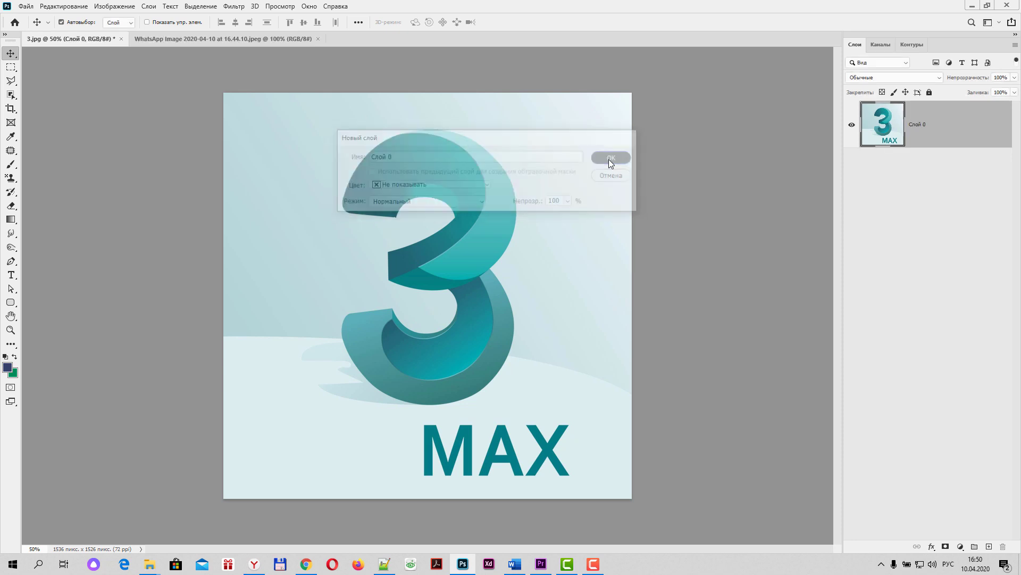
left_click_drag(469, 208, 469, 201)
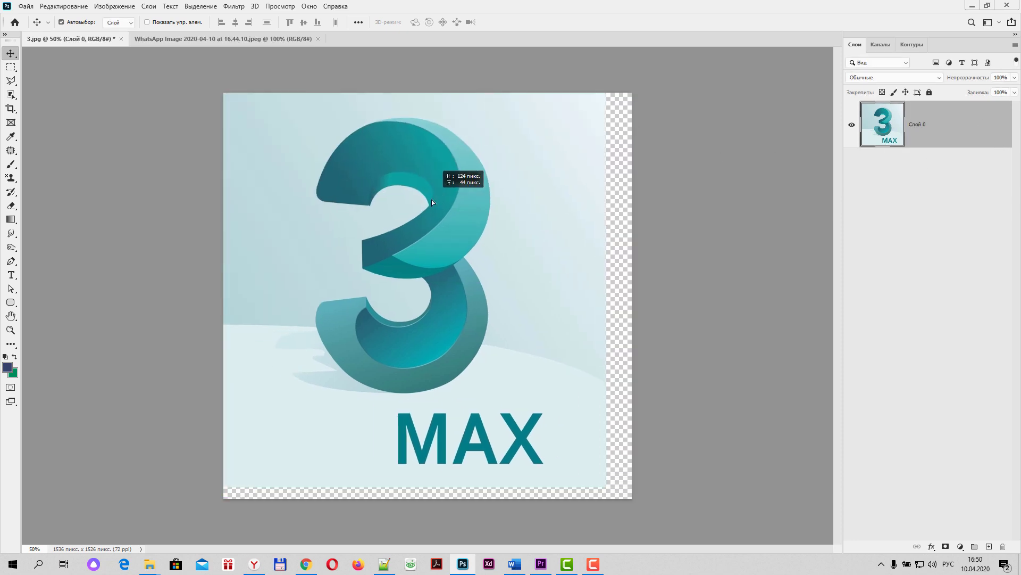
Turn on Линейки rulers in both 3.jpg and the WhatsApp Image picture
left_click(281, 7)
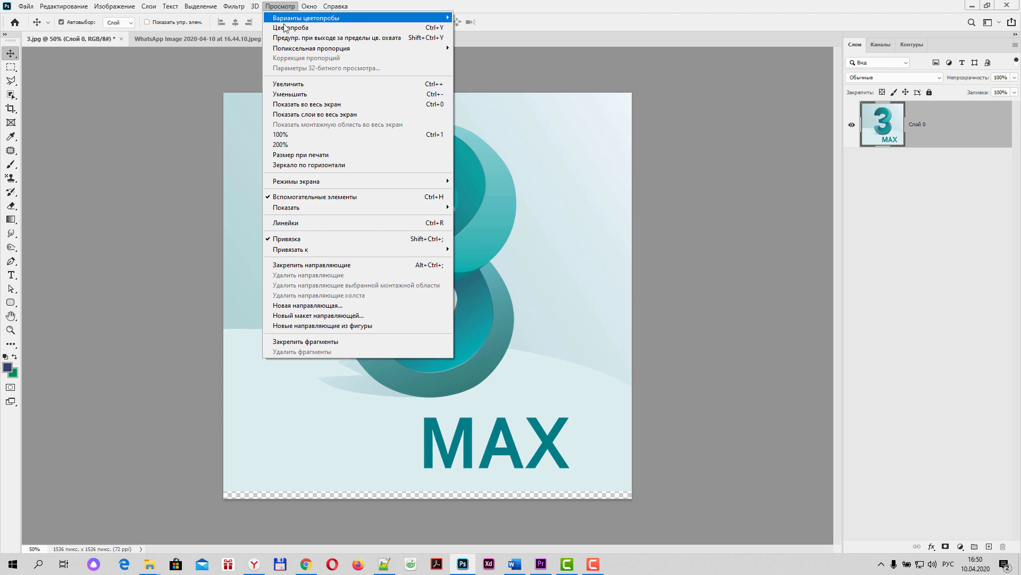
left_click(296, 226)
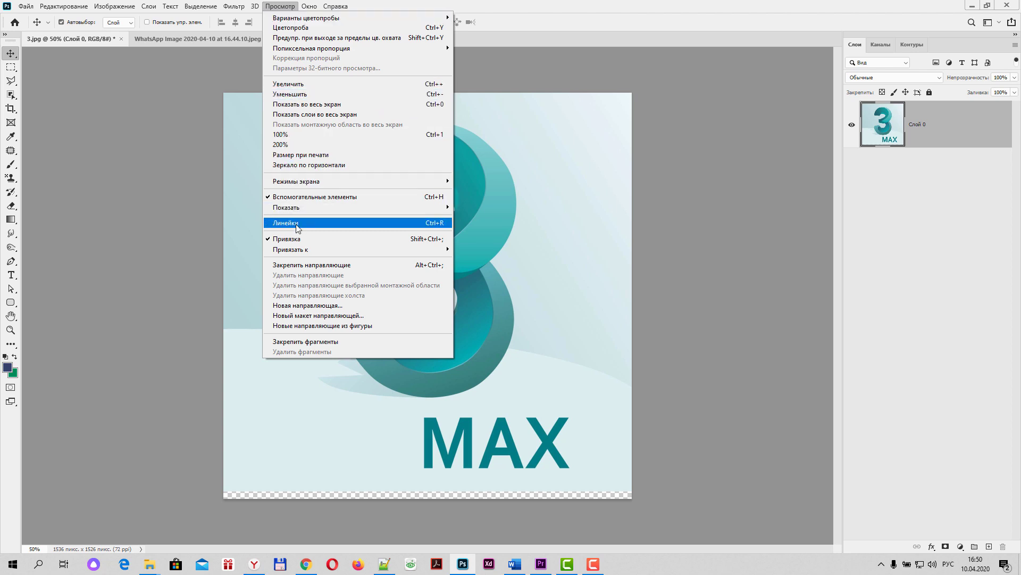
left_click(213, 39)
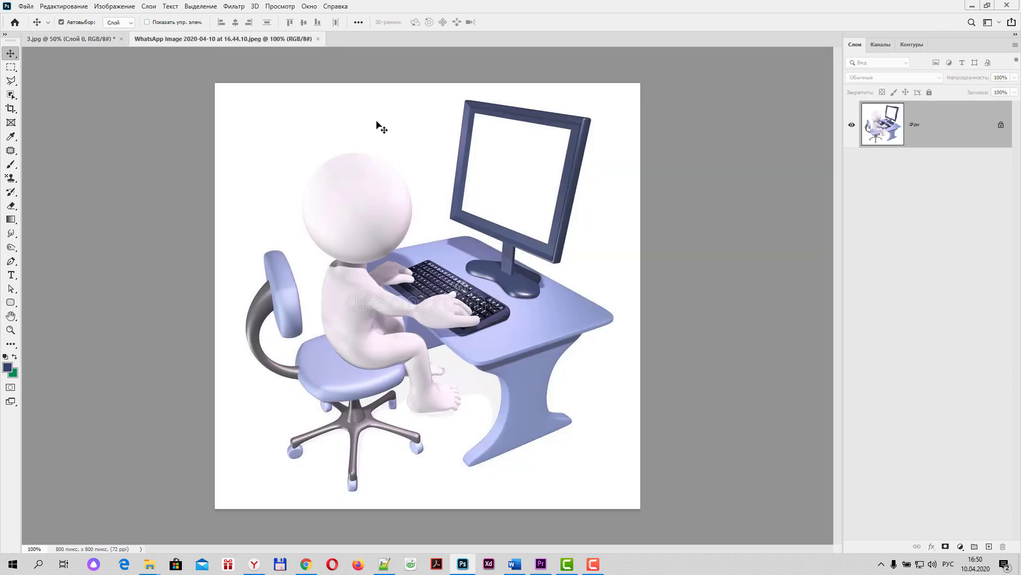
left_click(308, 6)
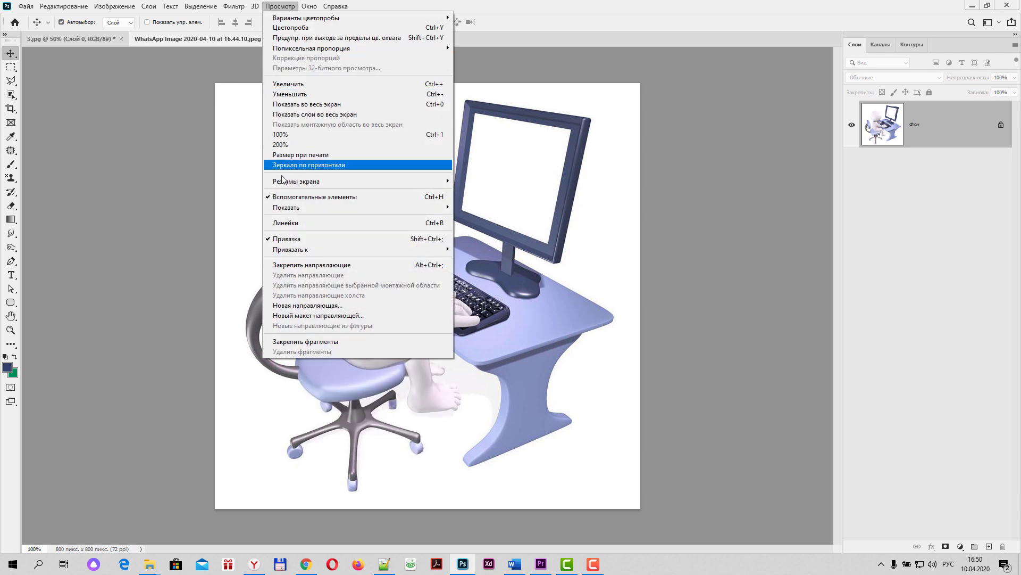
left_click(282, 222)
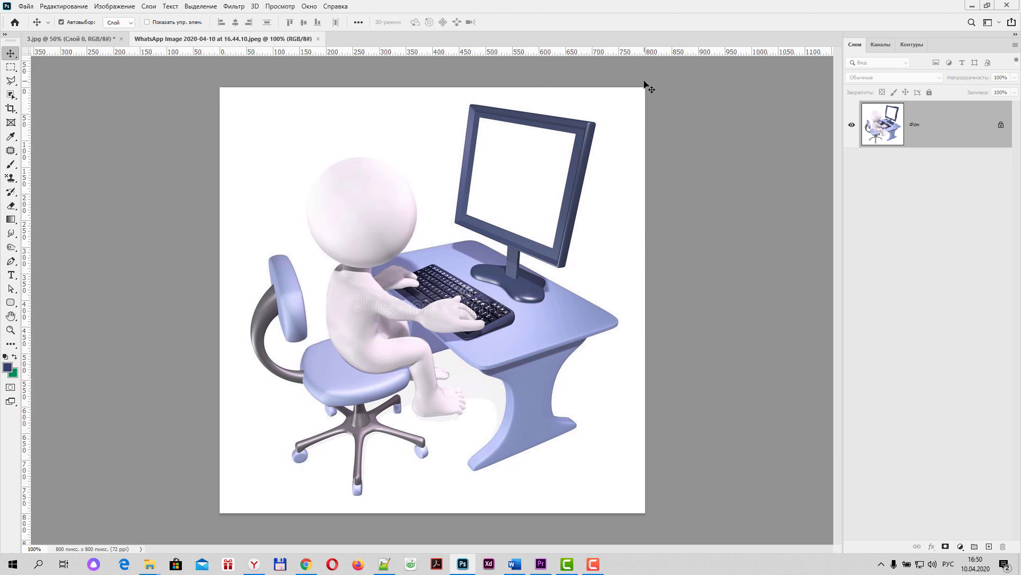
left_click(74, 40)
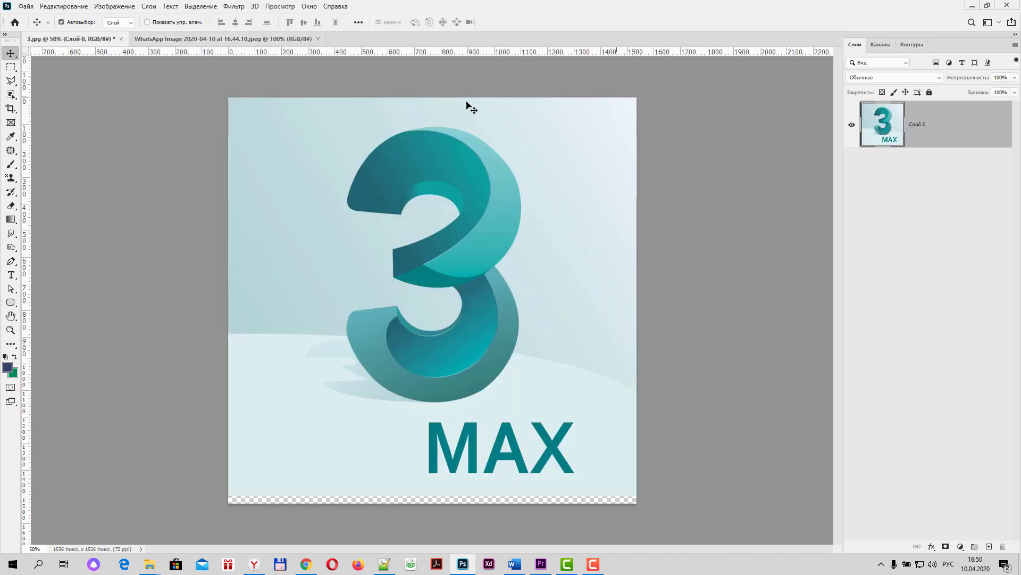
Resize the logo to 400 × 397 px and drag it into the figure picture as Слой 1
left_click(119, 7)
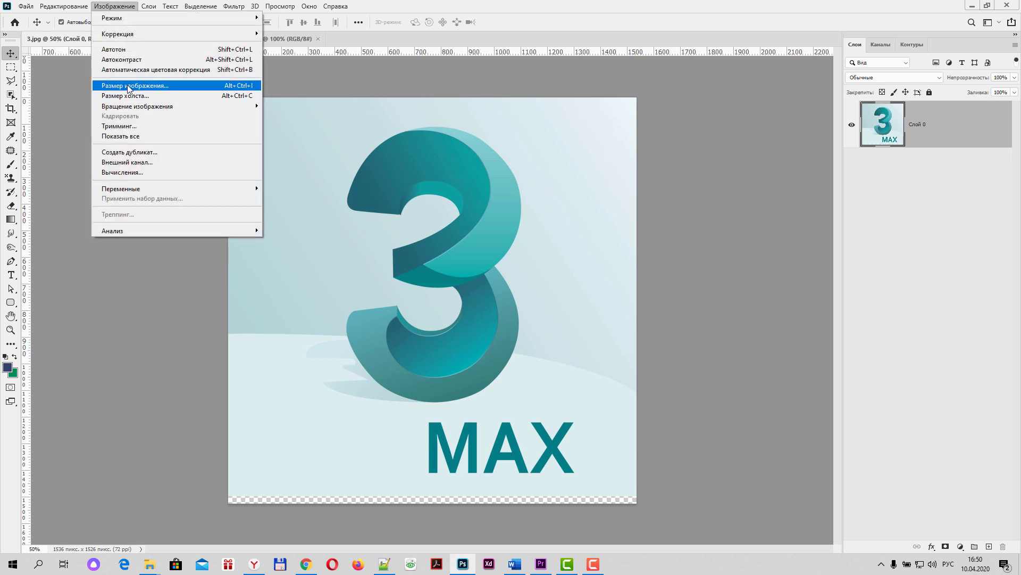
left_click(125, 86)
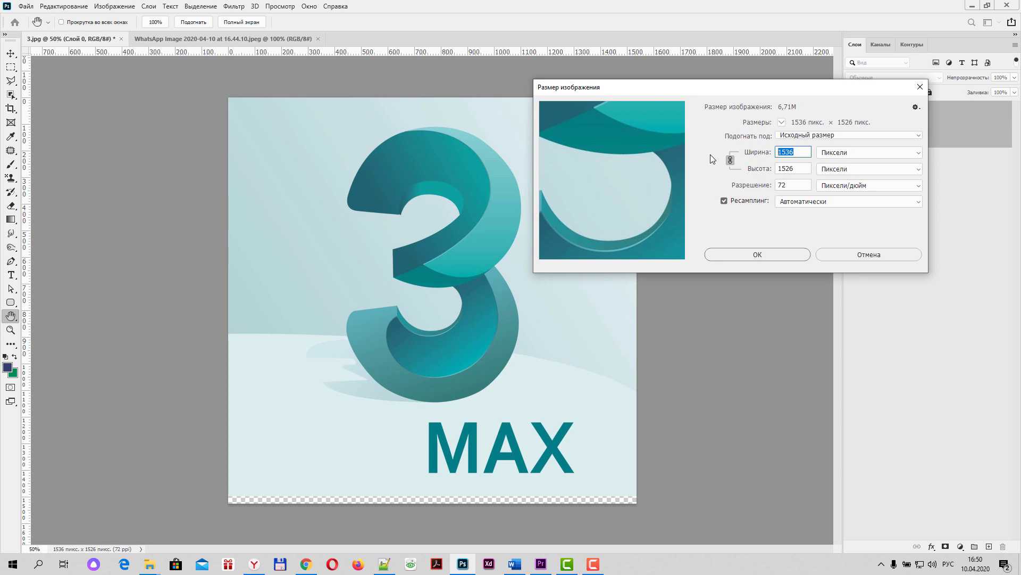
type("400")
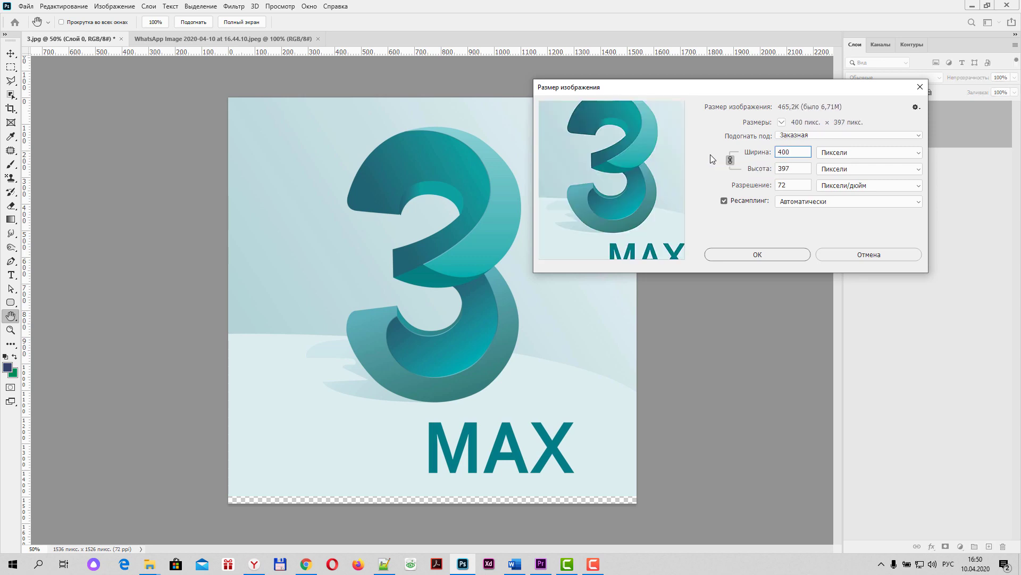
left_click(758, 255)
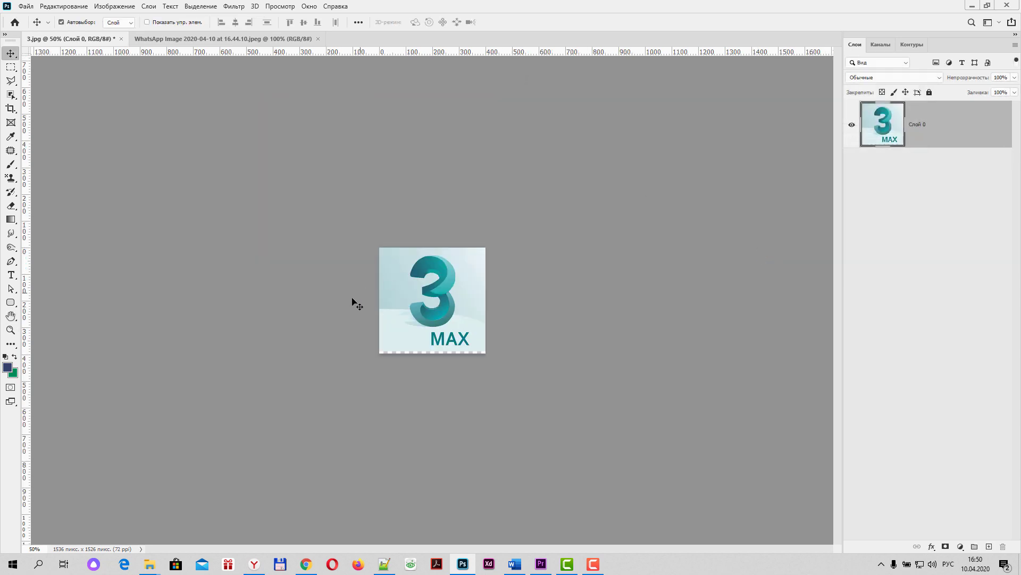
mouse_move(457, 301)
left_mouse_down()
mouse_move(396, 101)
mouse_move(481, 202)
mouse_move(500, 286)
mouse_move(478, 314)
mouse_move(477, 364)
left_mouse_up()
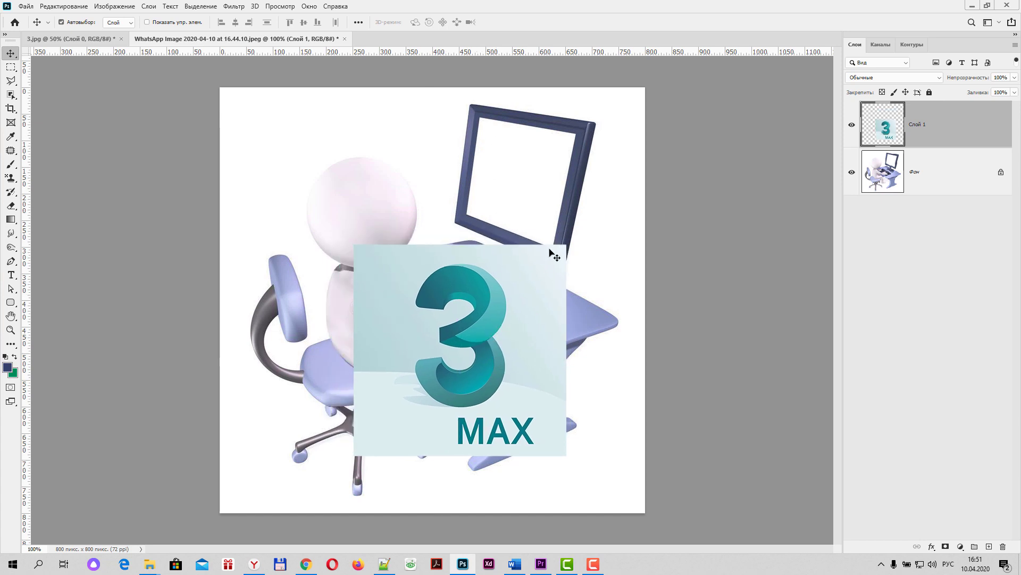
Move the 3 MAX logo layer slightly higher over the seated figure
left_click_drag(403, 345, 403, 321)
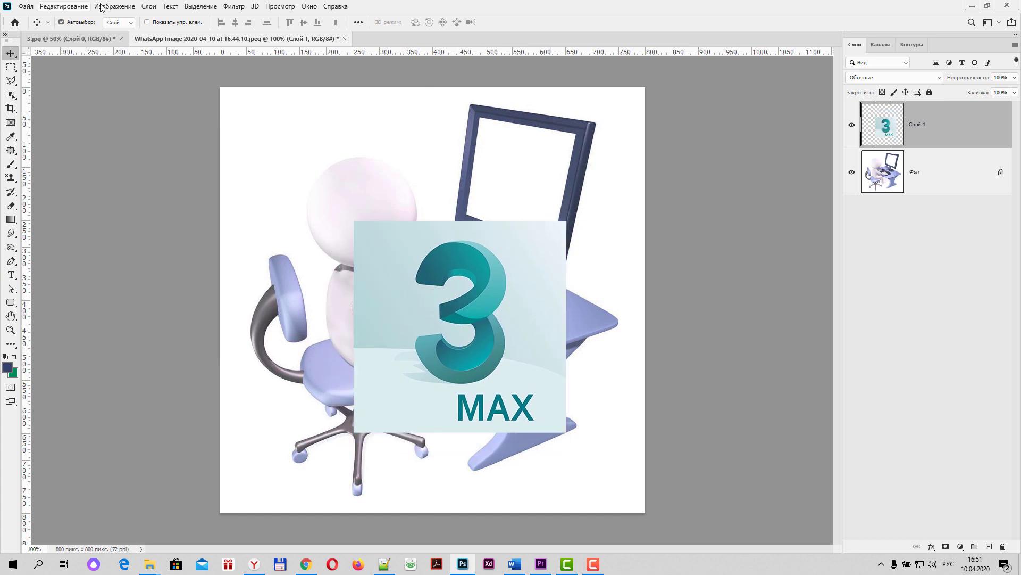
left_click(72, 8)
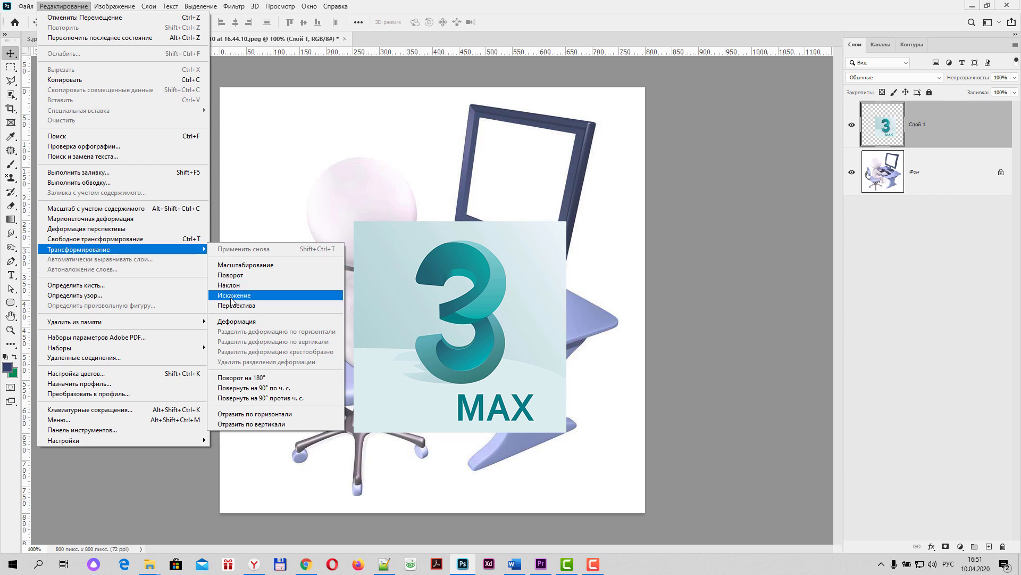
Free-transform the logo down to about 43% and place it over the monitor screen
left_click(125, 241)
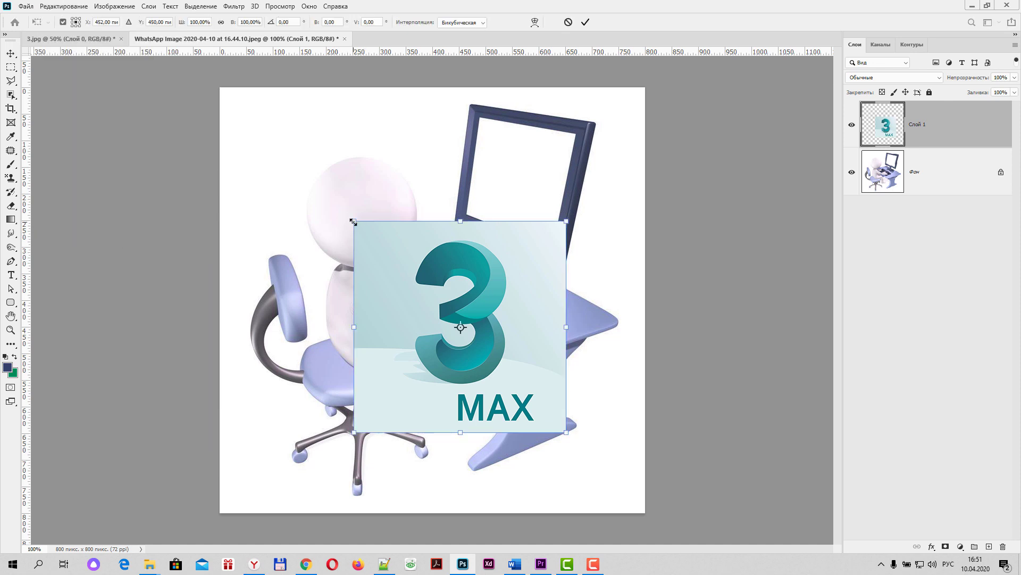
left_click_drag(353, 221, 454, 317)
mouse_move(500, 260)
left_mouse_down()
mouse_move(474, 129)
mouse_move(491, 157)
left_mouse_up()
left_click(585, 22)
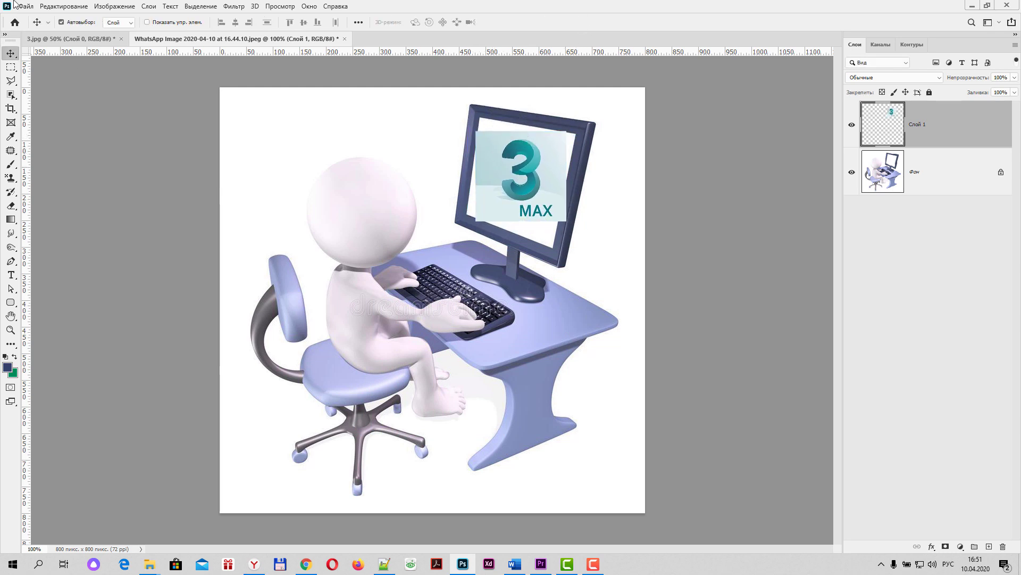
Distort the logo so its four corners align with the tilted monitor screen's corners
left_click(64, 7)
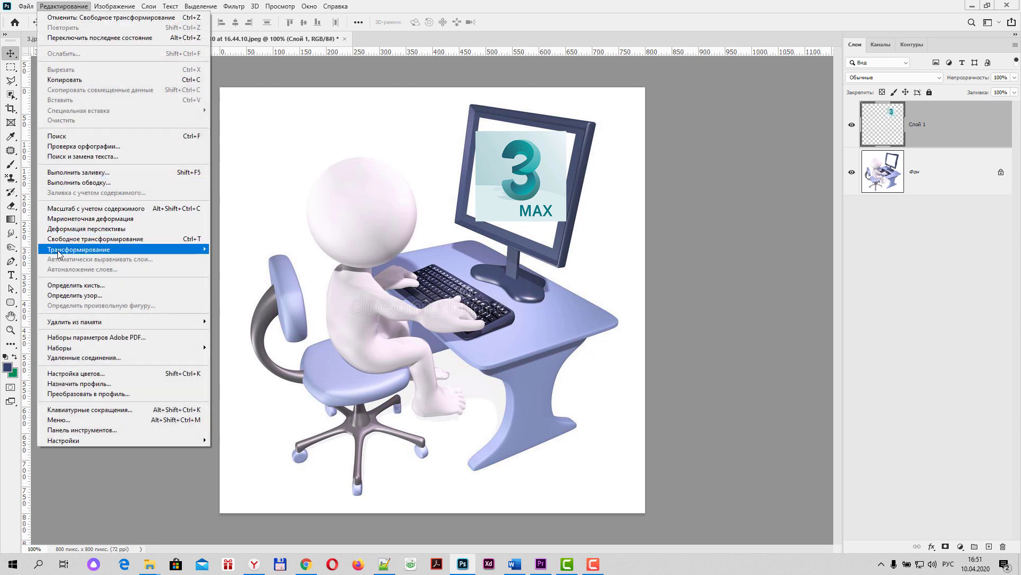
left_click(236, 296)
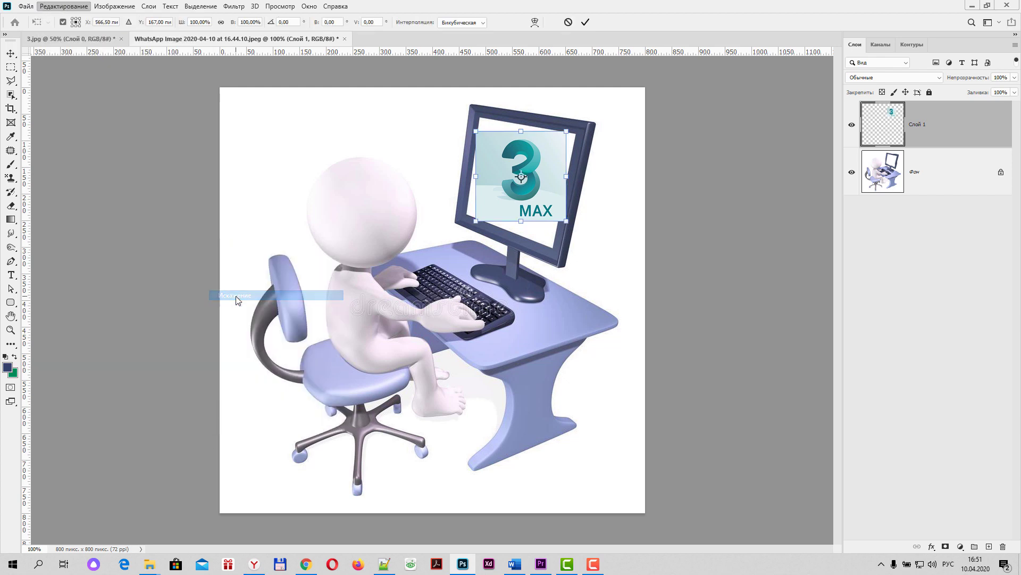
left_click_drag(567, 224, 551, 243)
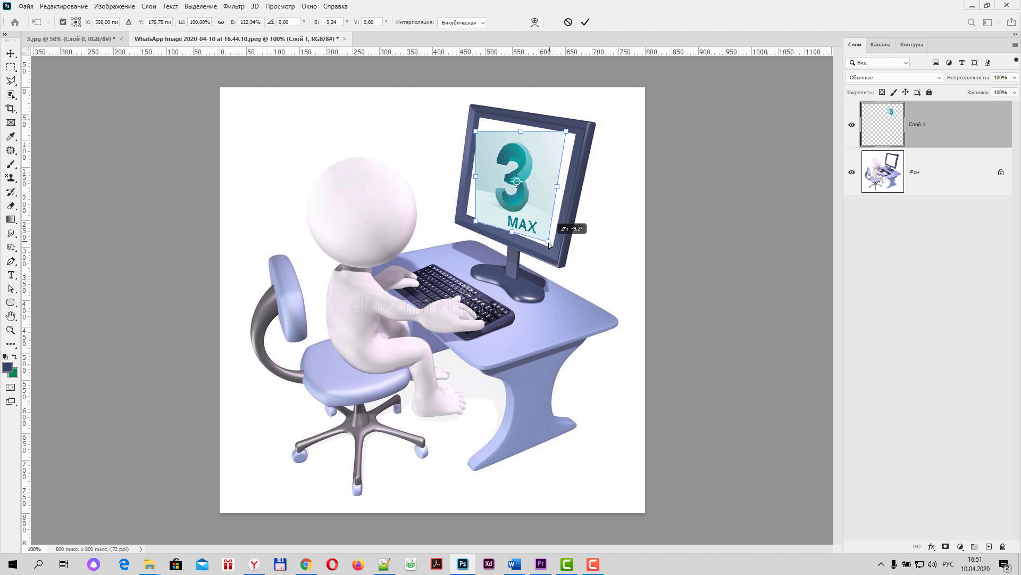
left_click_drag(551, 243, 550, 242)
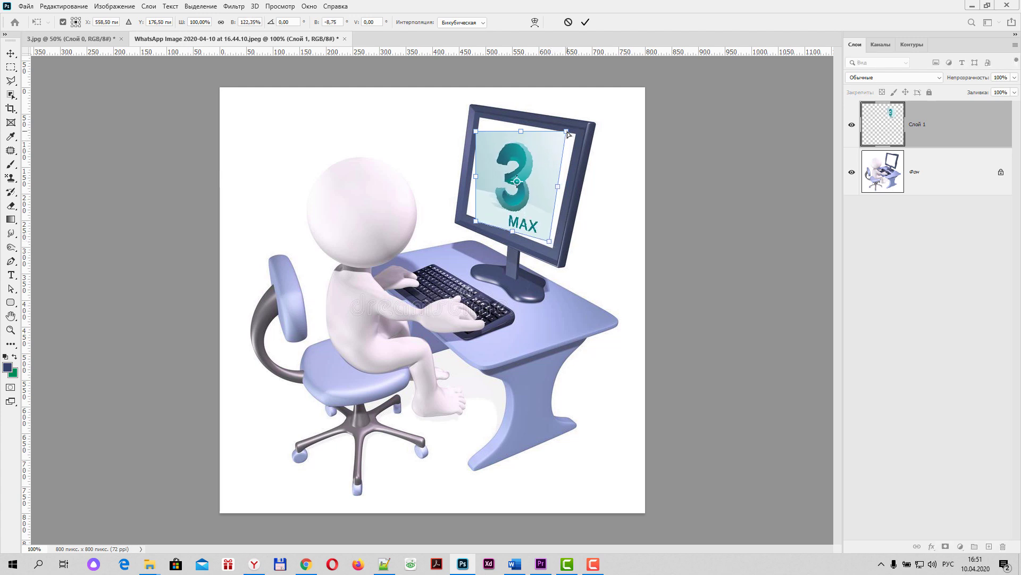
left_click_drag(567, 133, 570, 139)
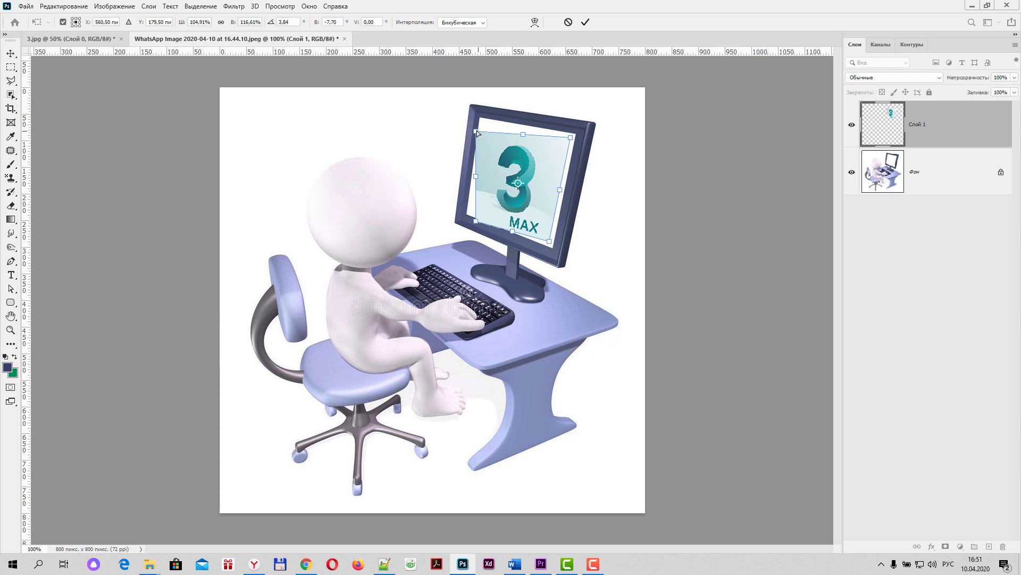
left_click_drag(478, 133, 483, 135)
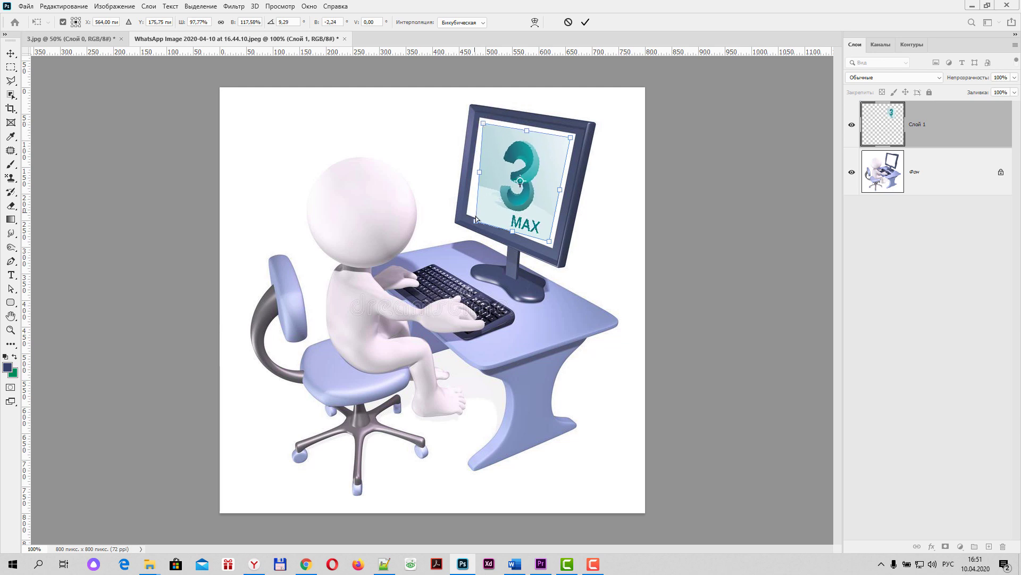
left_click_drag(475, 222, 469, 211)
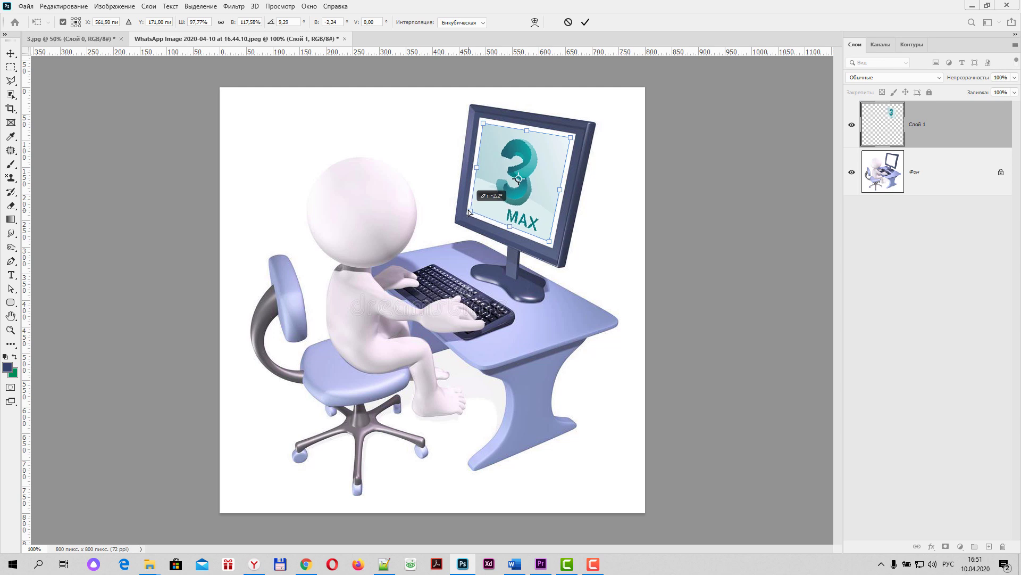
left_click_drag(550, 243, 550, 242)
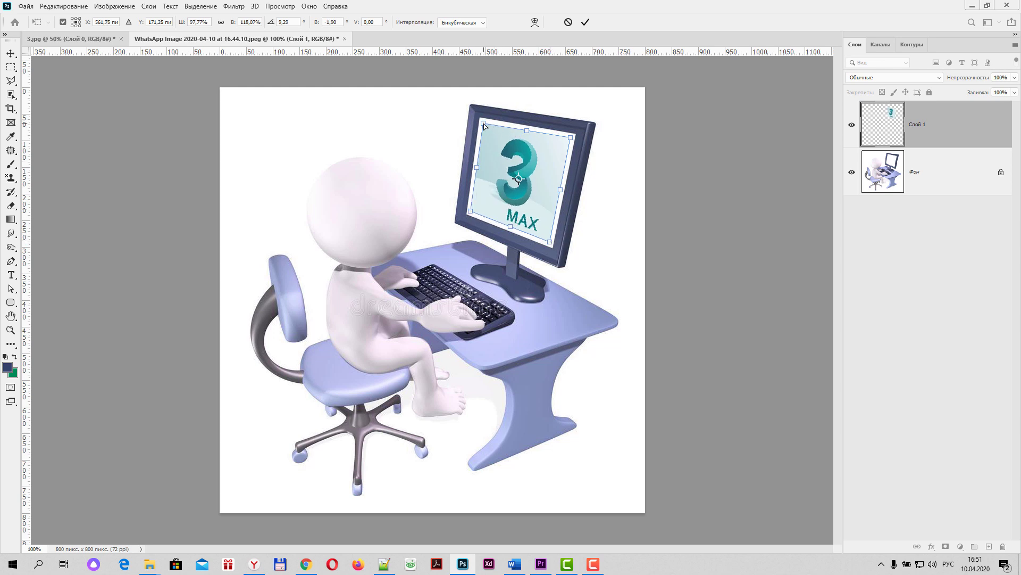
left_click_drag(484, 124, 482, 122)
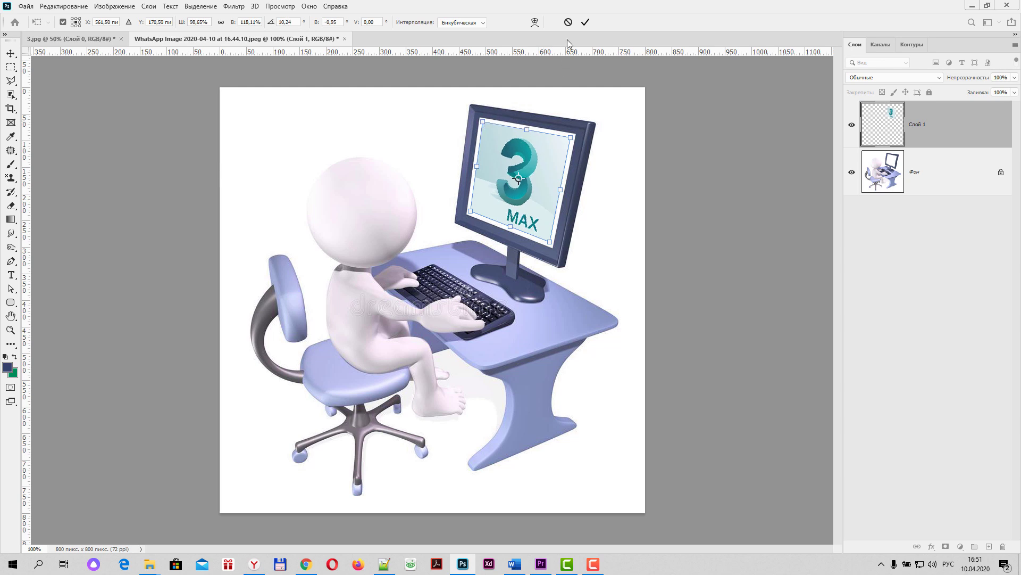
left_click(586, 22)
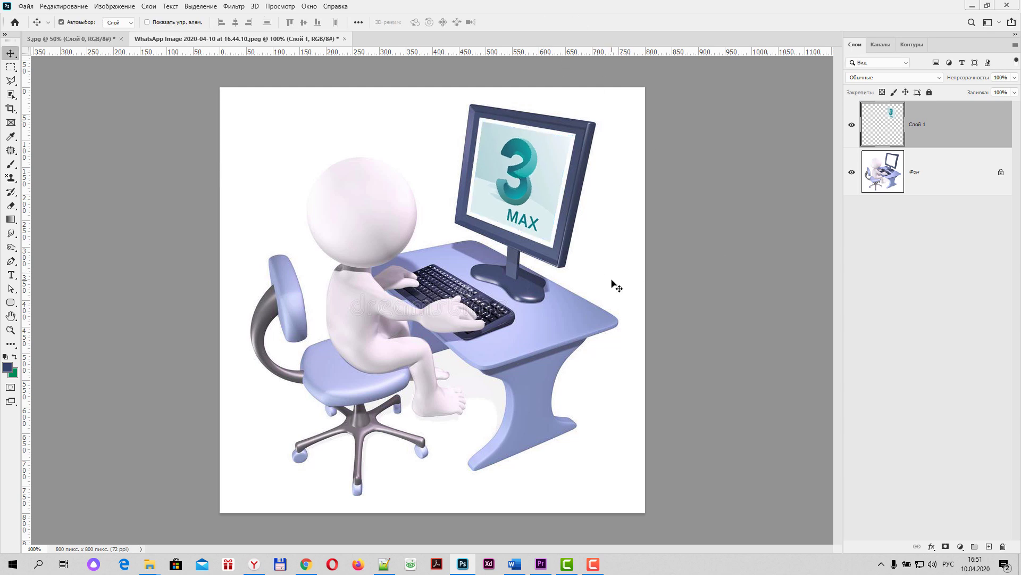
Save the composite to the Desktop as a JPEG named 3ds at quality 12
left_click(25, 6)
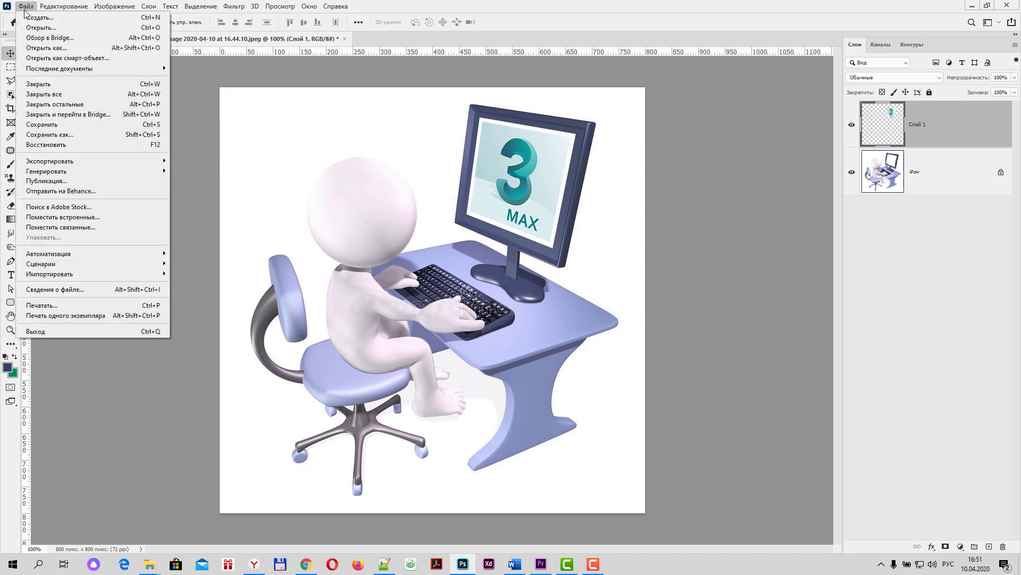
left_click(52, 135)
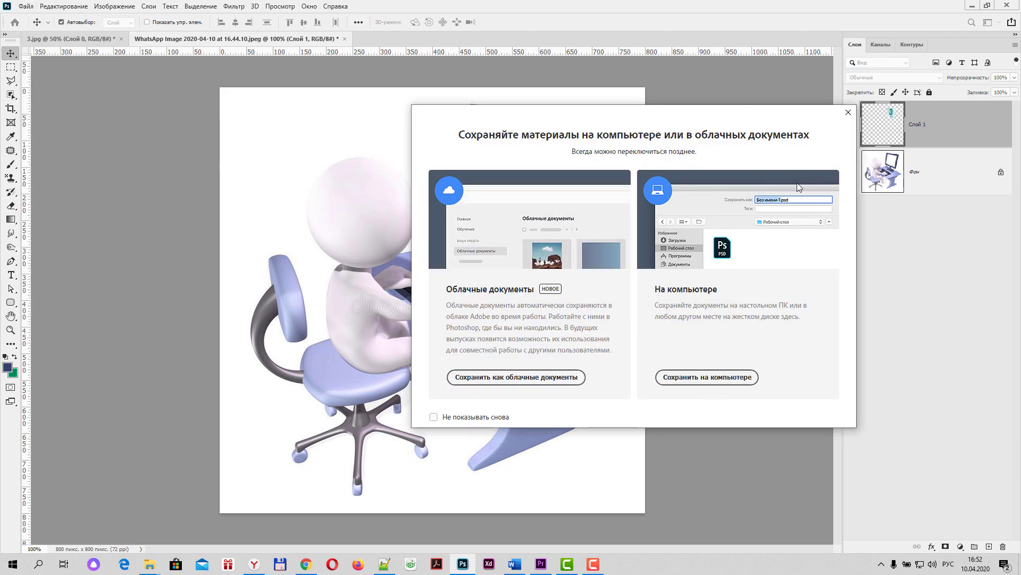
left_click(701, 377)
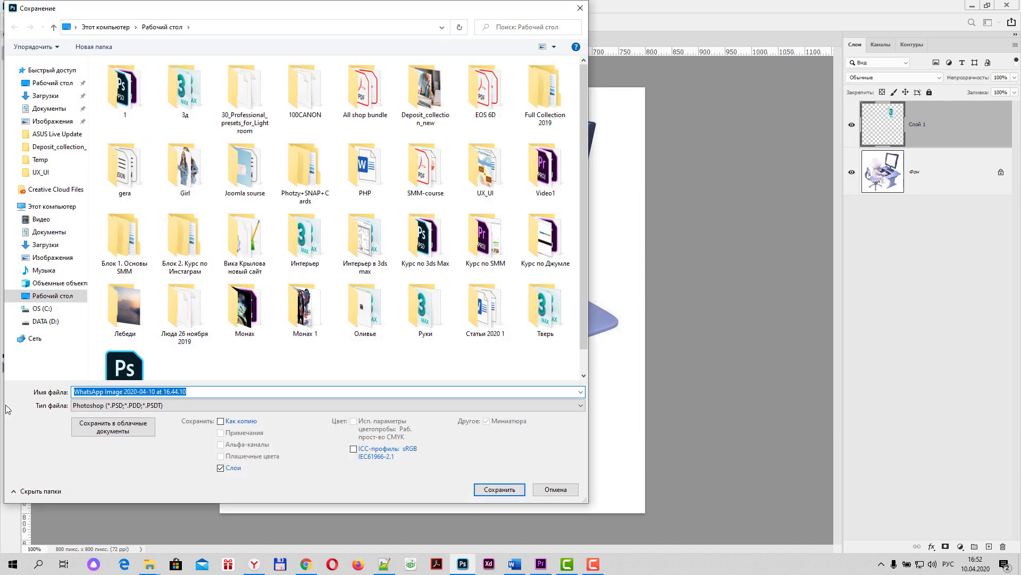
type("3ds")
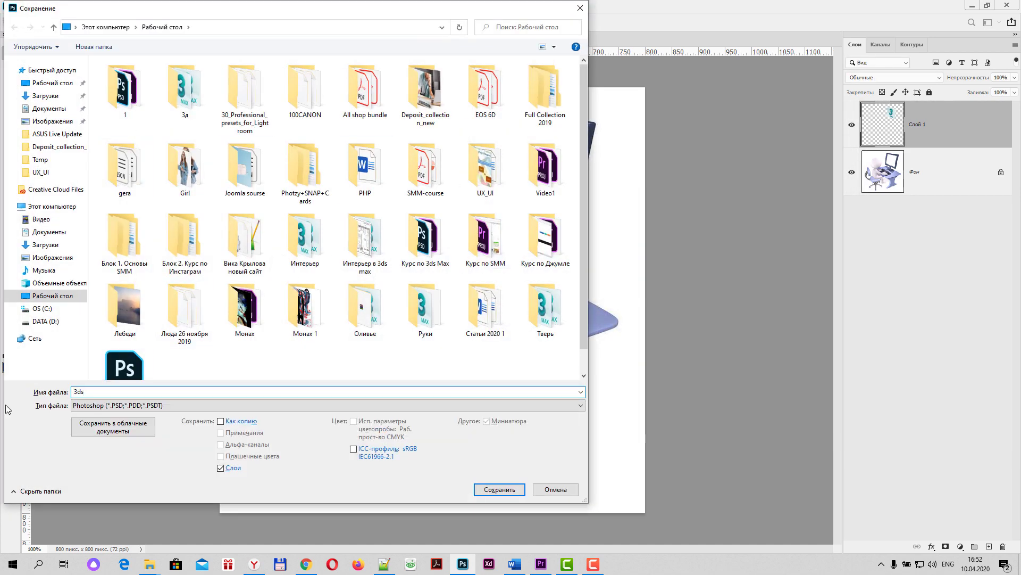
left_click(160, 406)
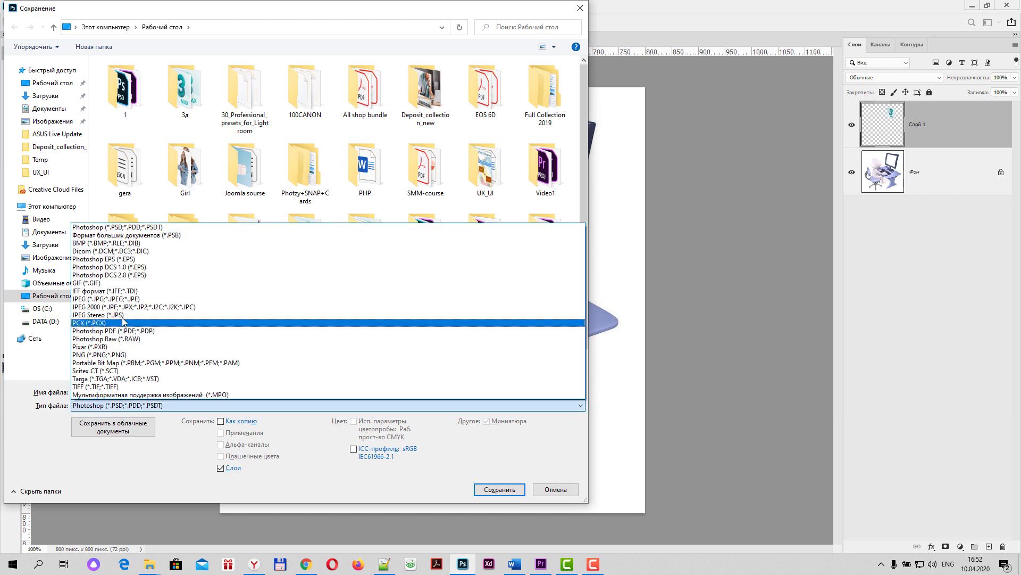
left_click(106, 298)
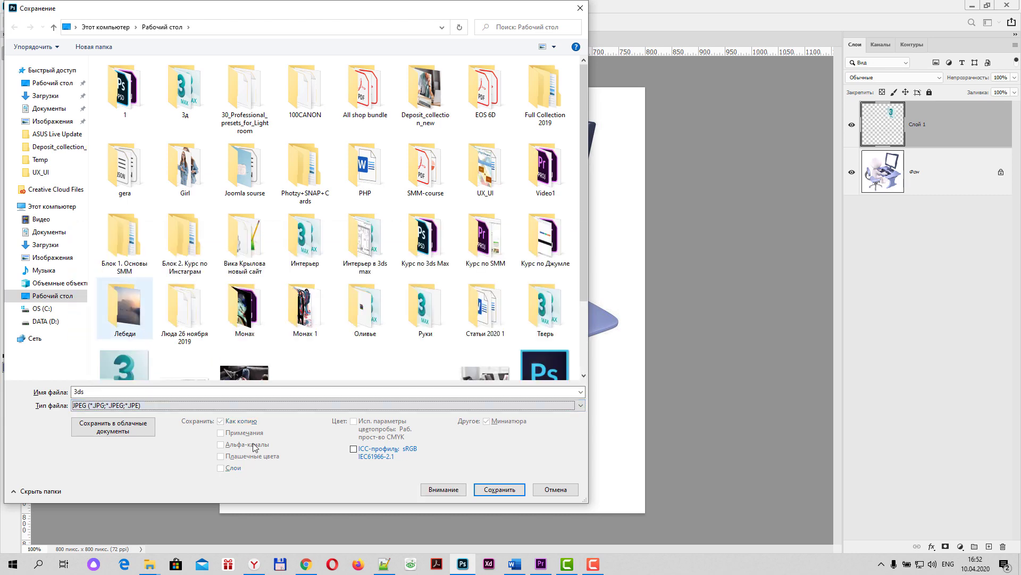
left_click(500, 489)
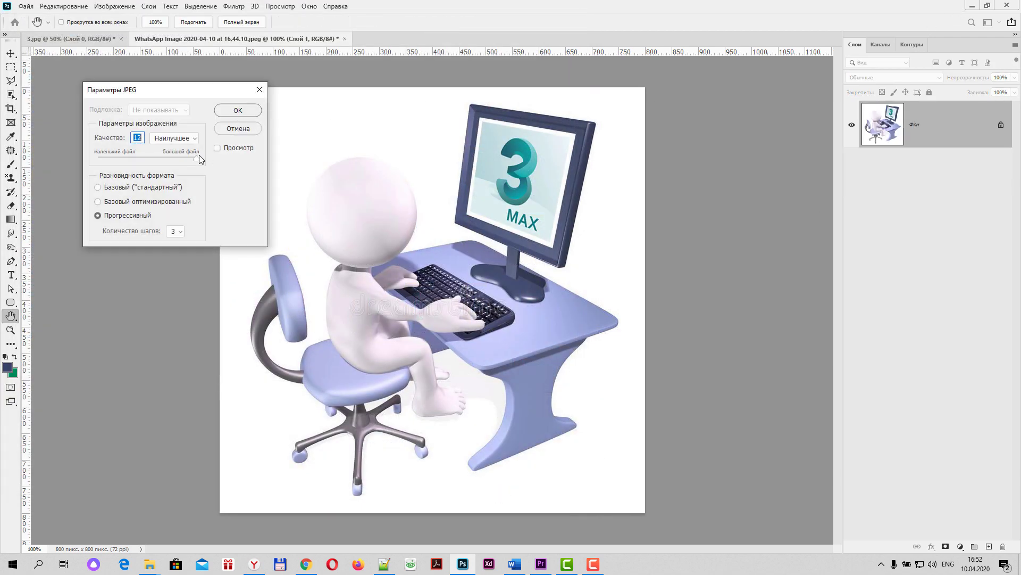
left_click(250, 110)
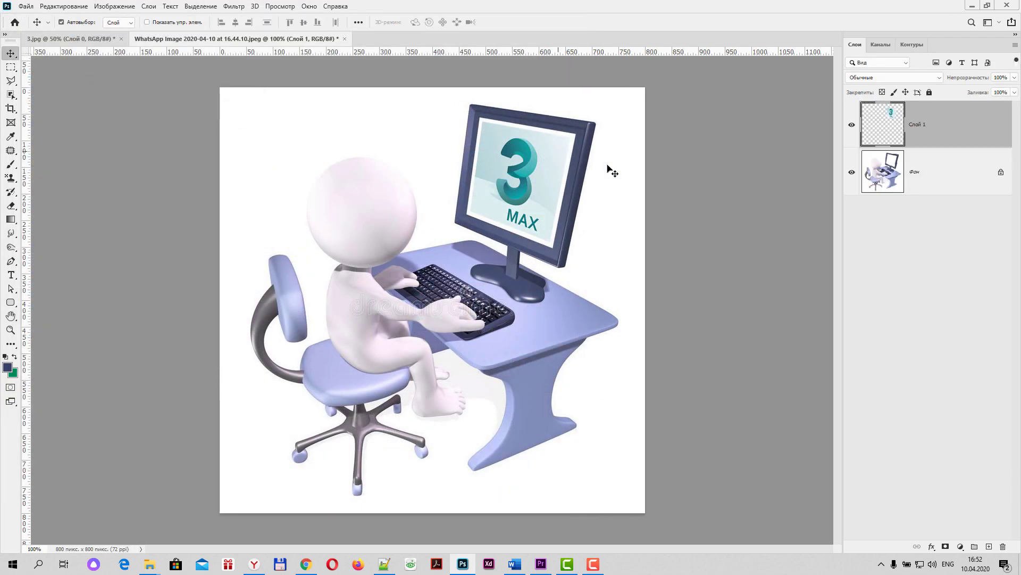
Minimize Photoshop and launch WhatsApp from the desktop
left_click(972, 7)
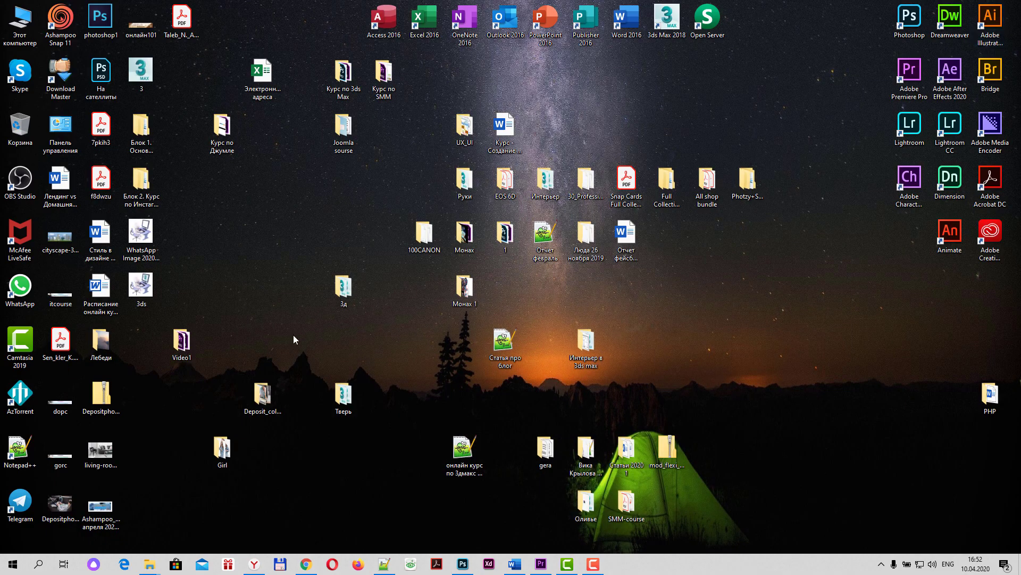
left_click(60, 290)
double_click(18, 288)
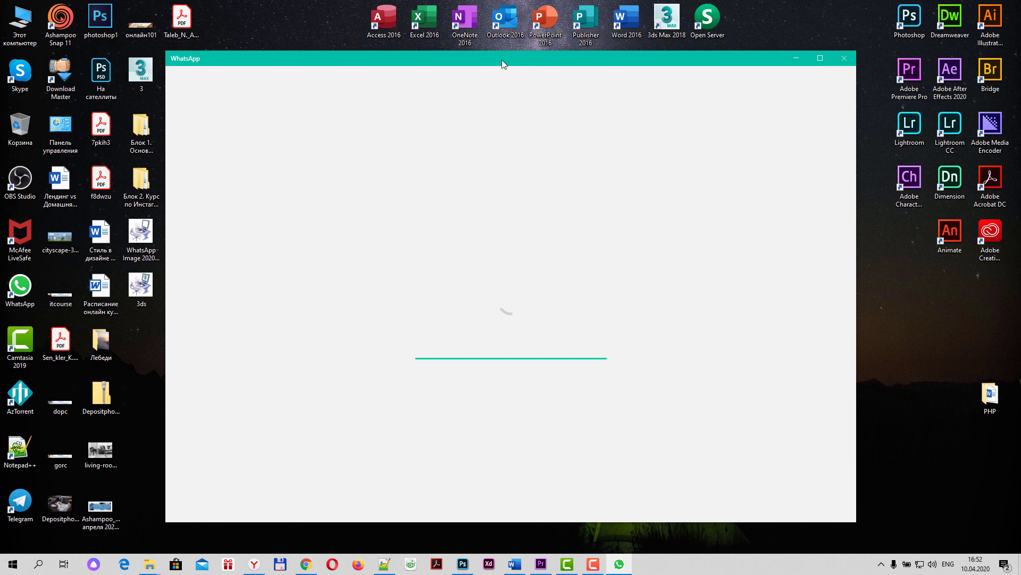
left_click_drag(458, 60, 500, 39)
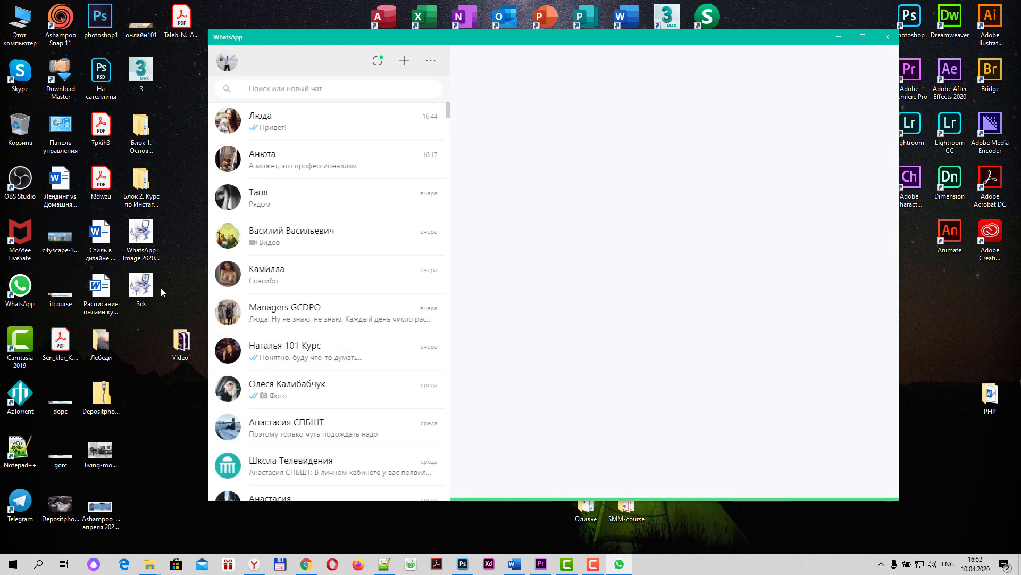
Drag the 3ds image into the requesting chat and send it
left_click(301, 140)
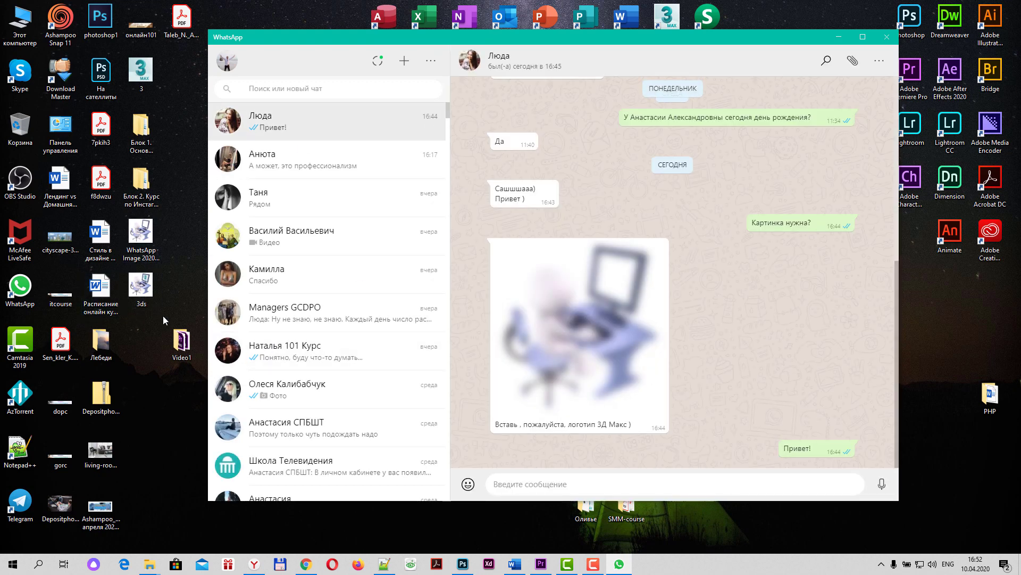
left_click_drag(143, 287, 612, 457)
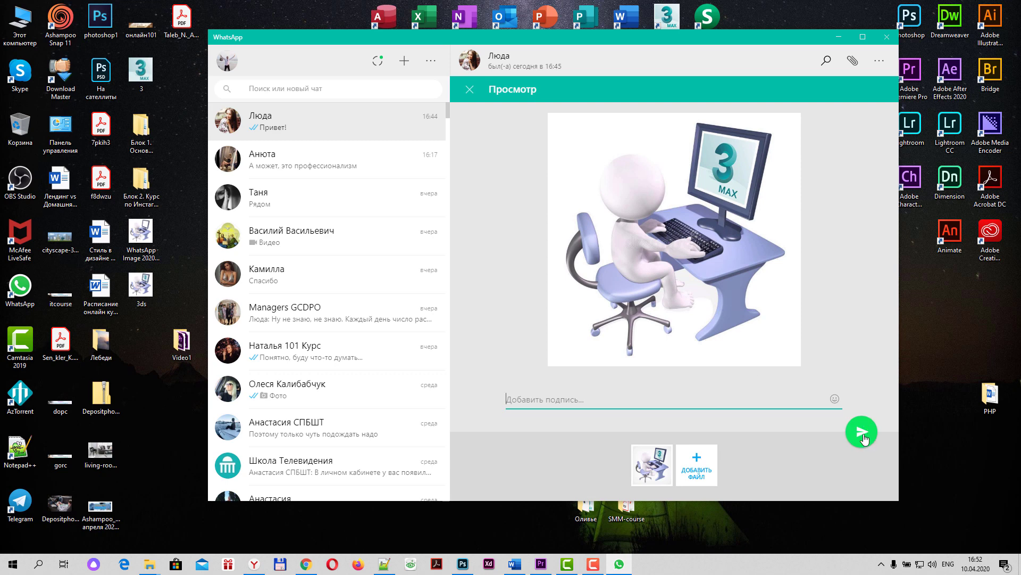
left_click(861, 432)
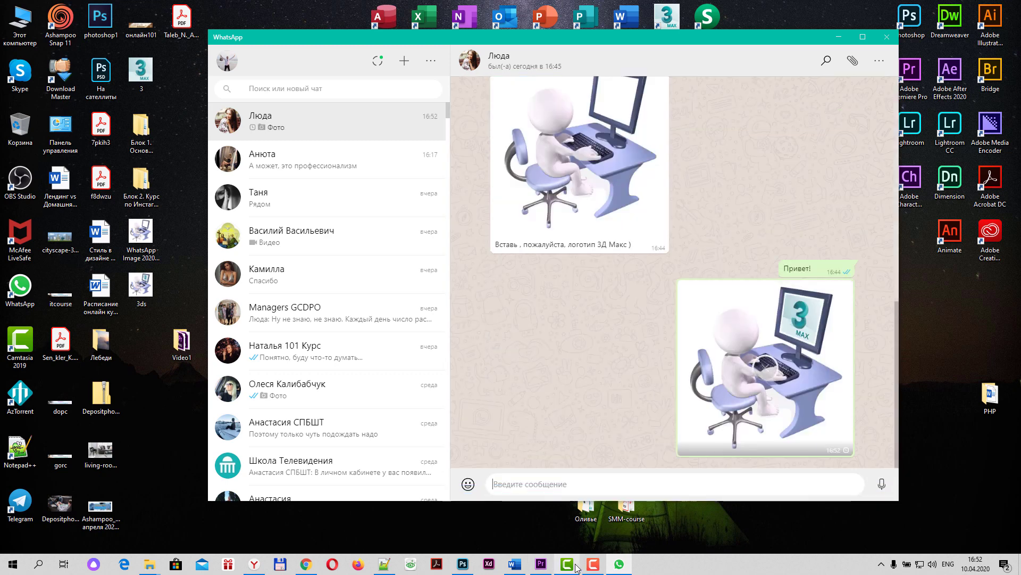